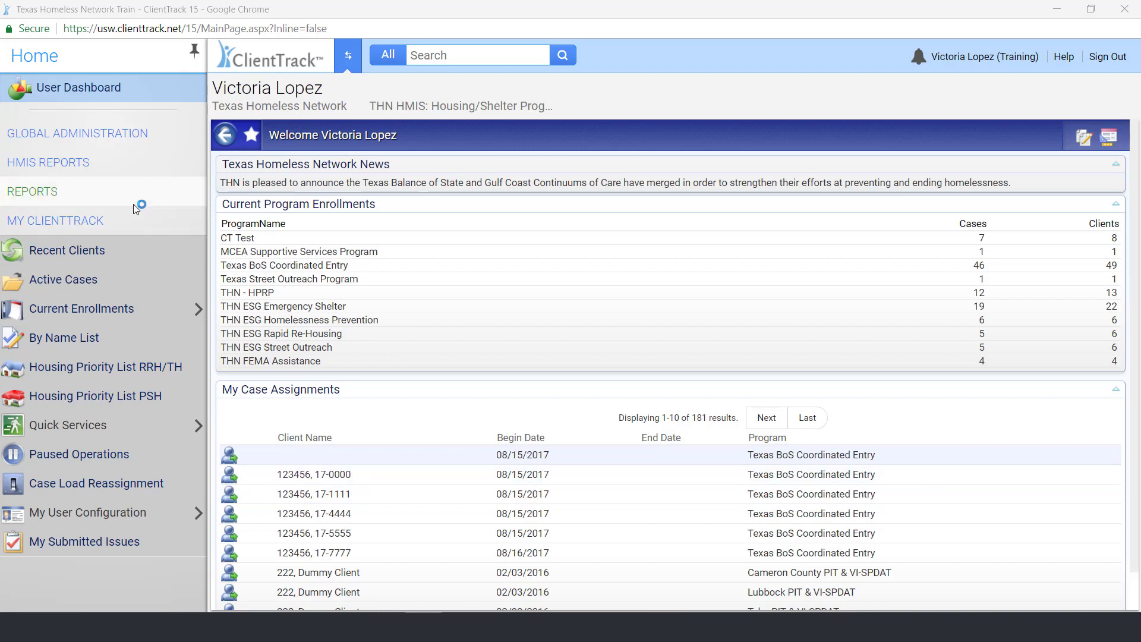
Open the By Name List and search it with Texas Homeless Network as the VI-SPDAT assessing organization.
left_click(121, 336)
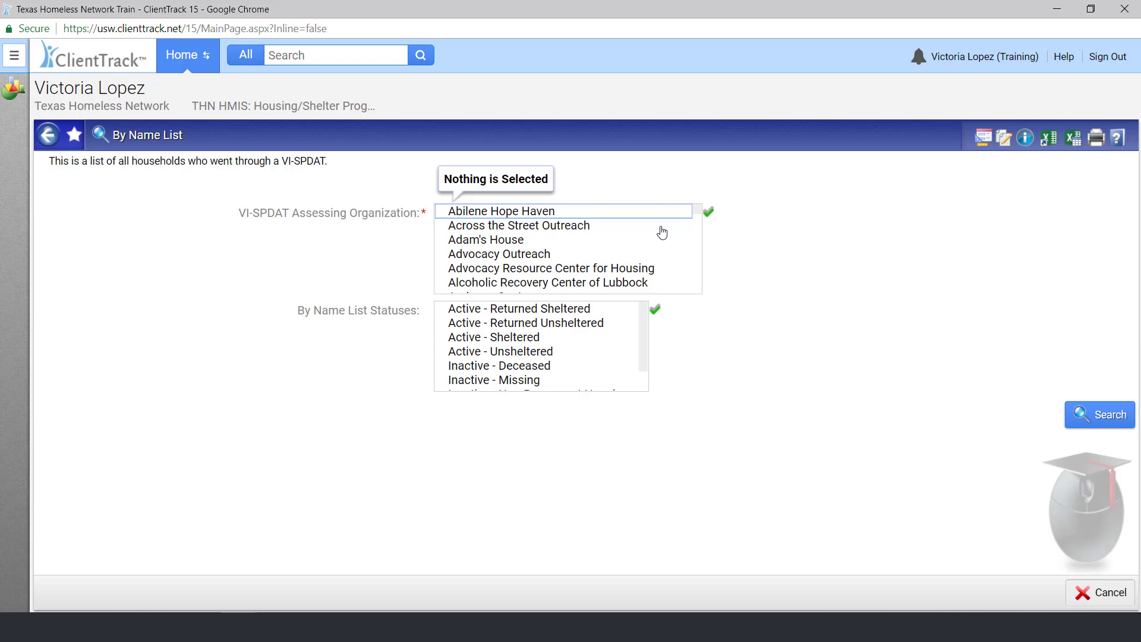
scroll(663, 232, "down", 20)
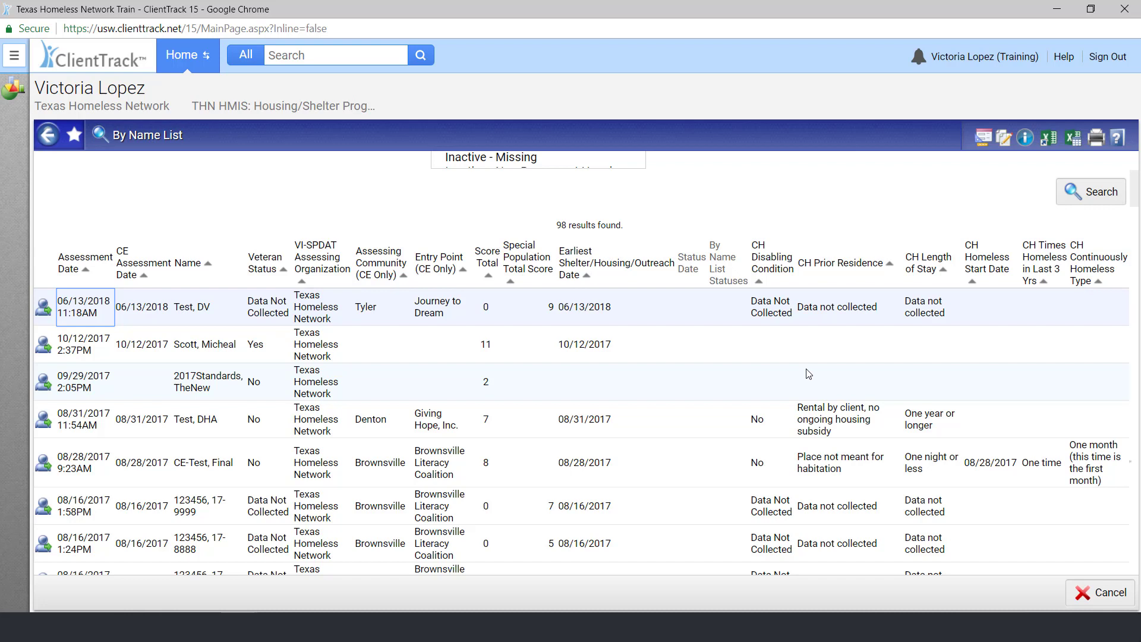
left_click(115, 269)
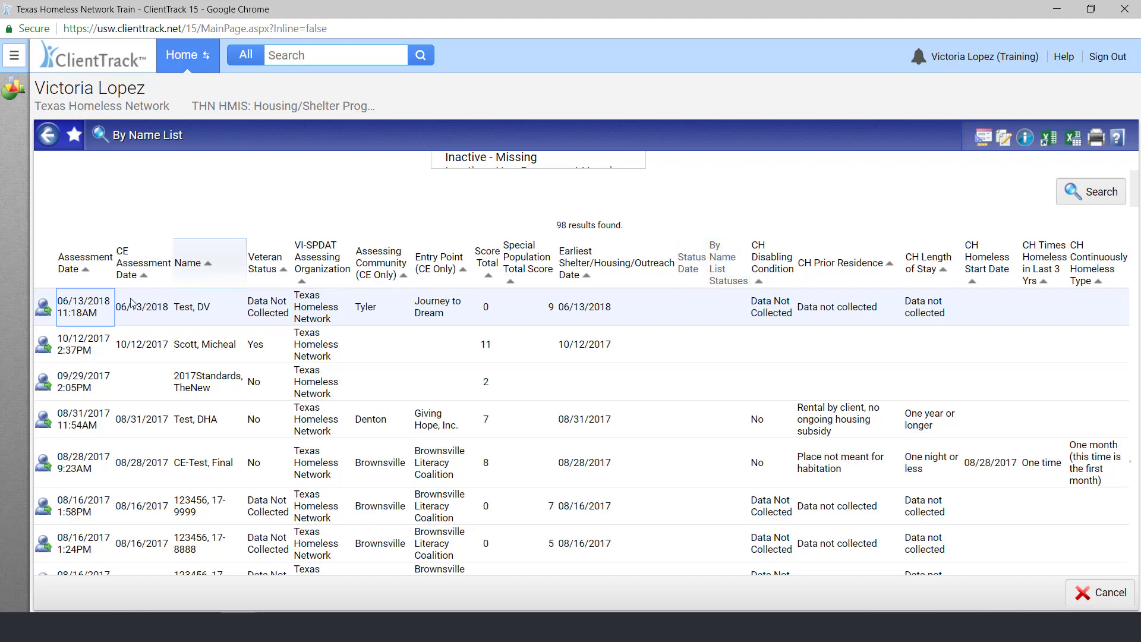
Open the record of the first client in the By Name List and start a new entry in the client's services.
left_click(42, 308)
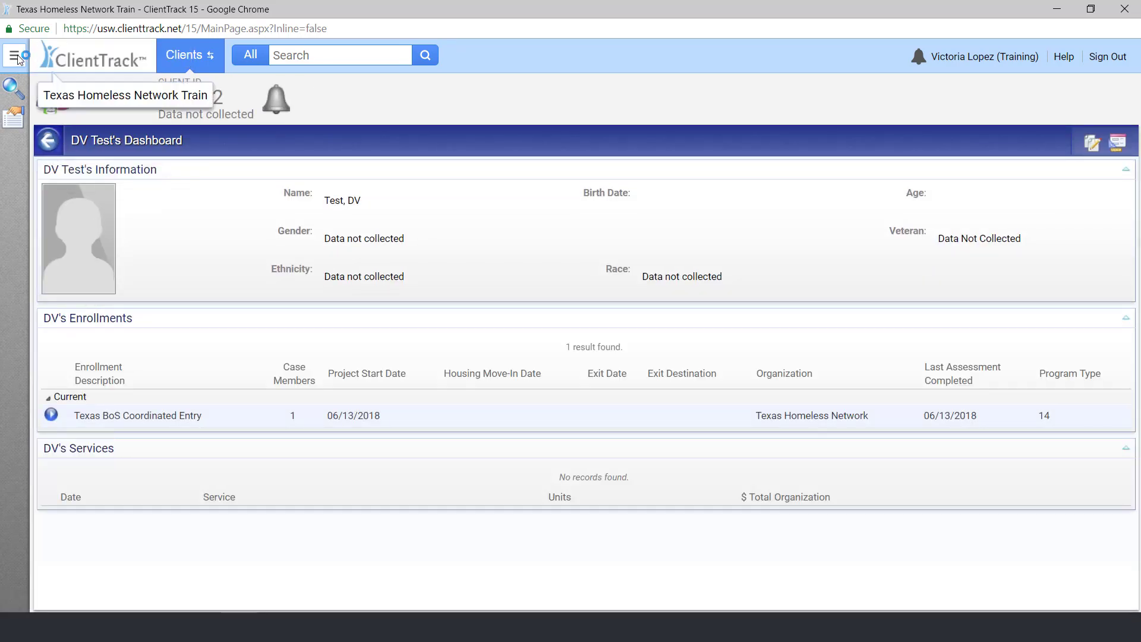
left_click(14, 56)
left_click(40, 369)
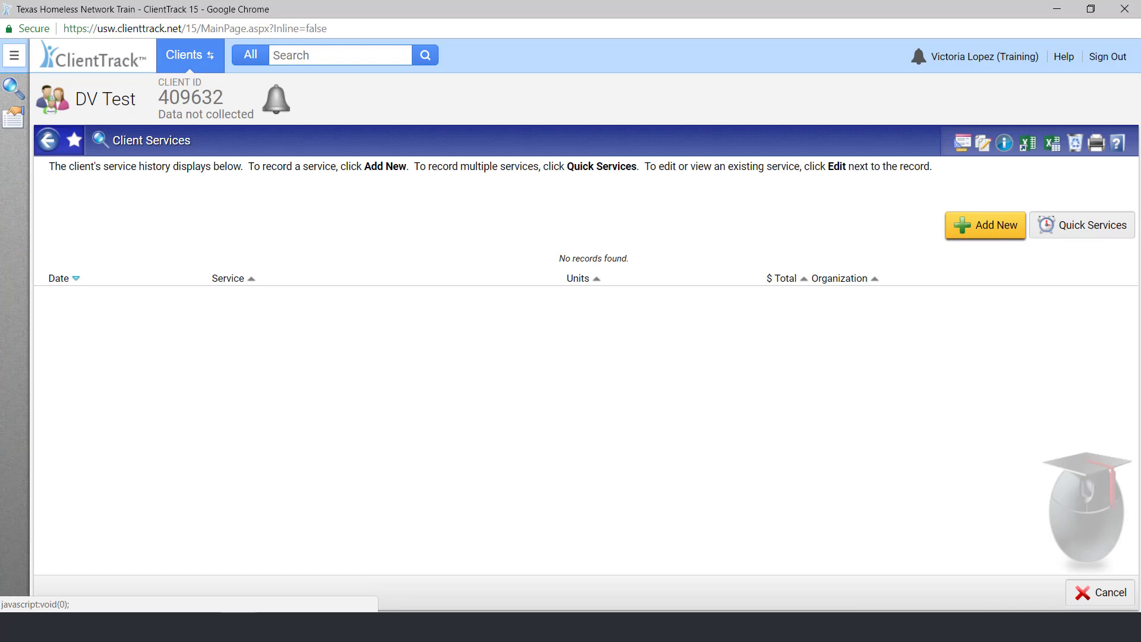
left_click(1017, 238)
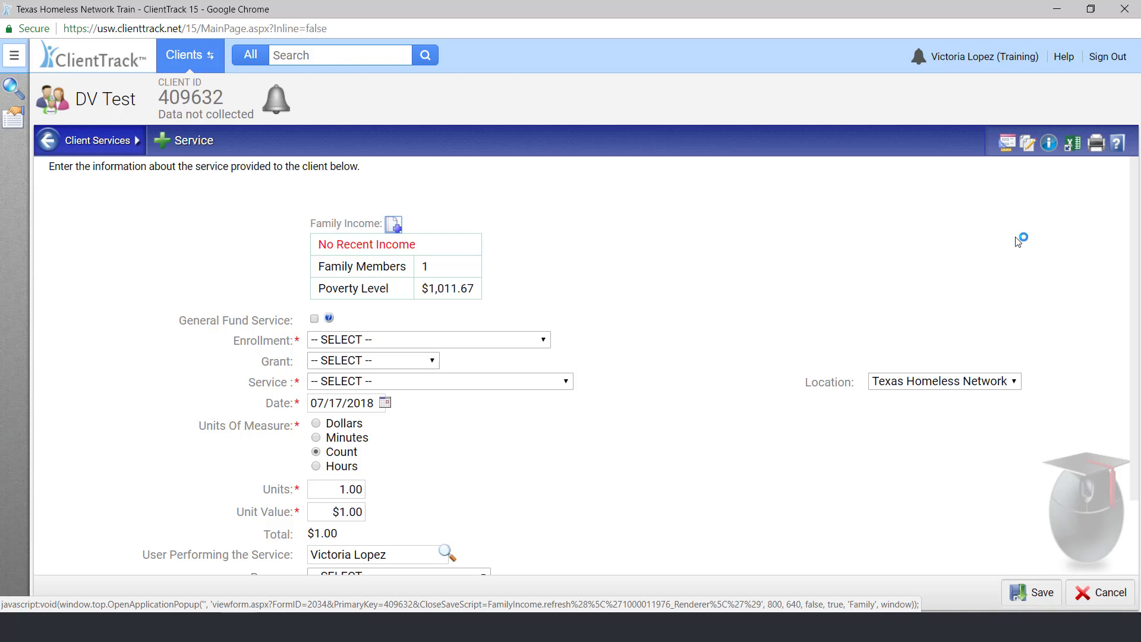
Set the service's enrollment to 06/13/2018 - Texas BoS Coordinated Entry and look through the available services.
left_click(533, 343)
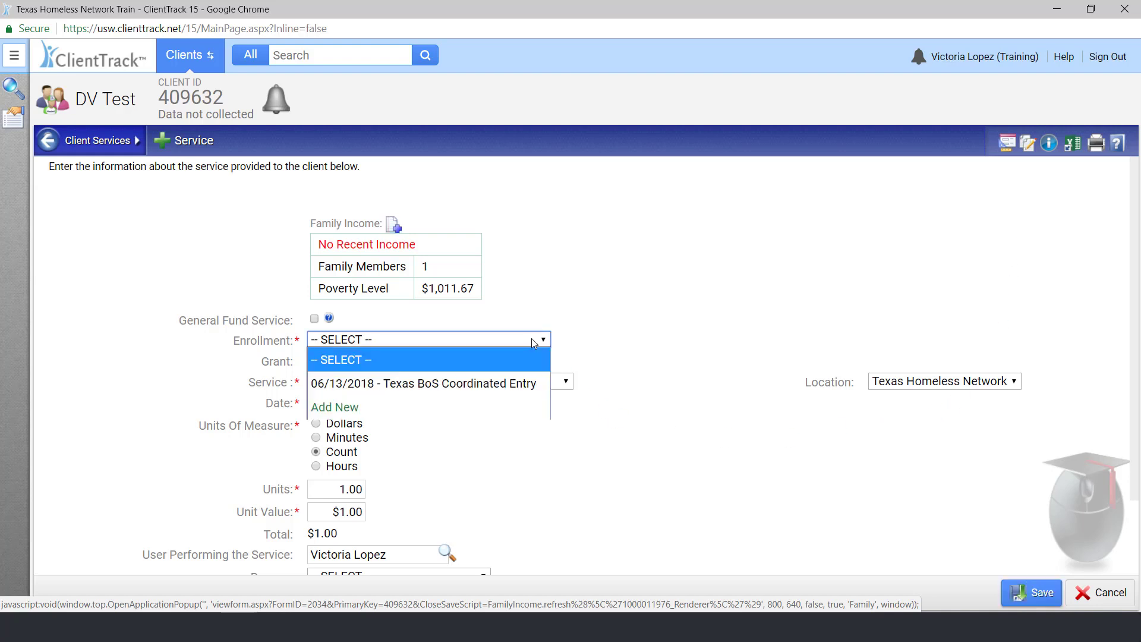
left_click(532, 383)
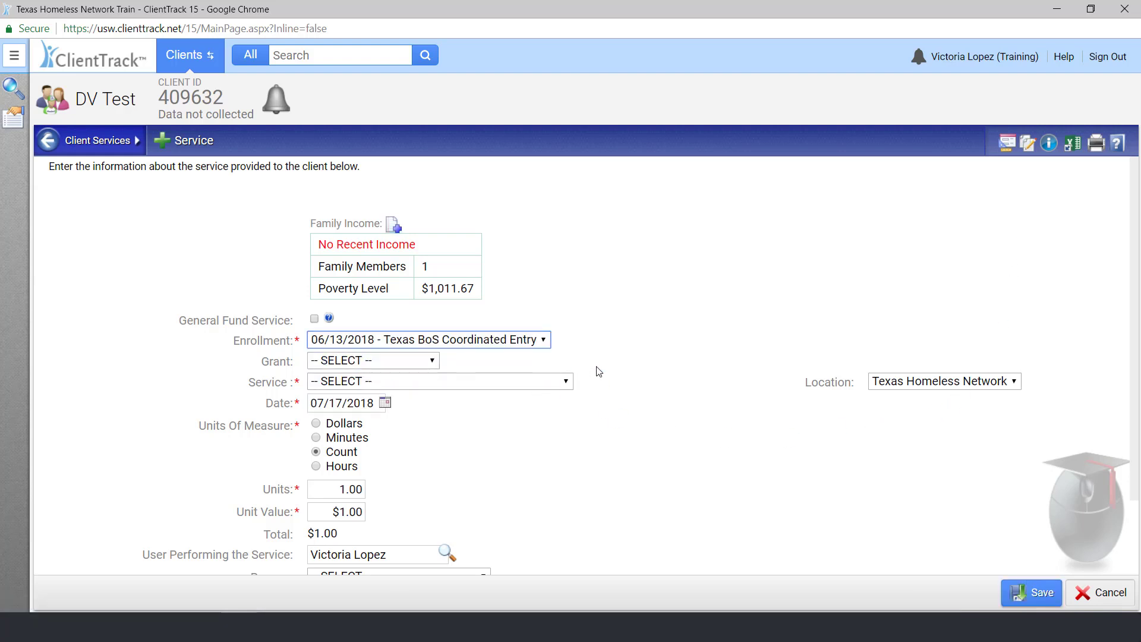
left_click(568, 381)
scroll(538, 321, "down", 5)
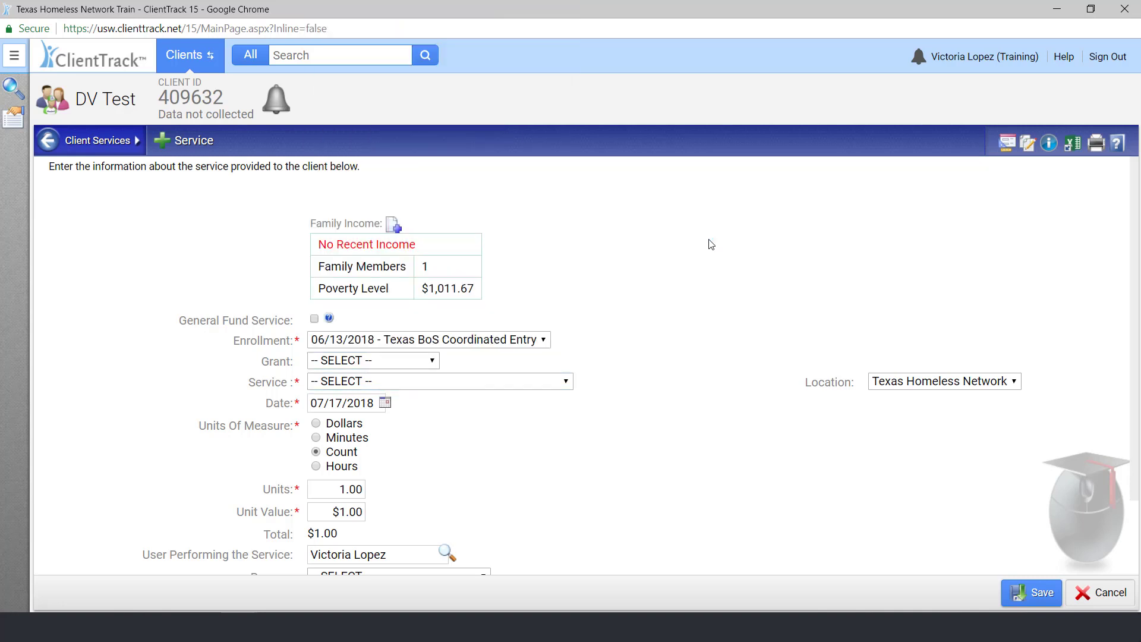
Look through the grants offered for the new service without choosing one.
left_click(316, 320)
left_click(368, 363)
scroll(397, 317, "down", 2)
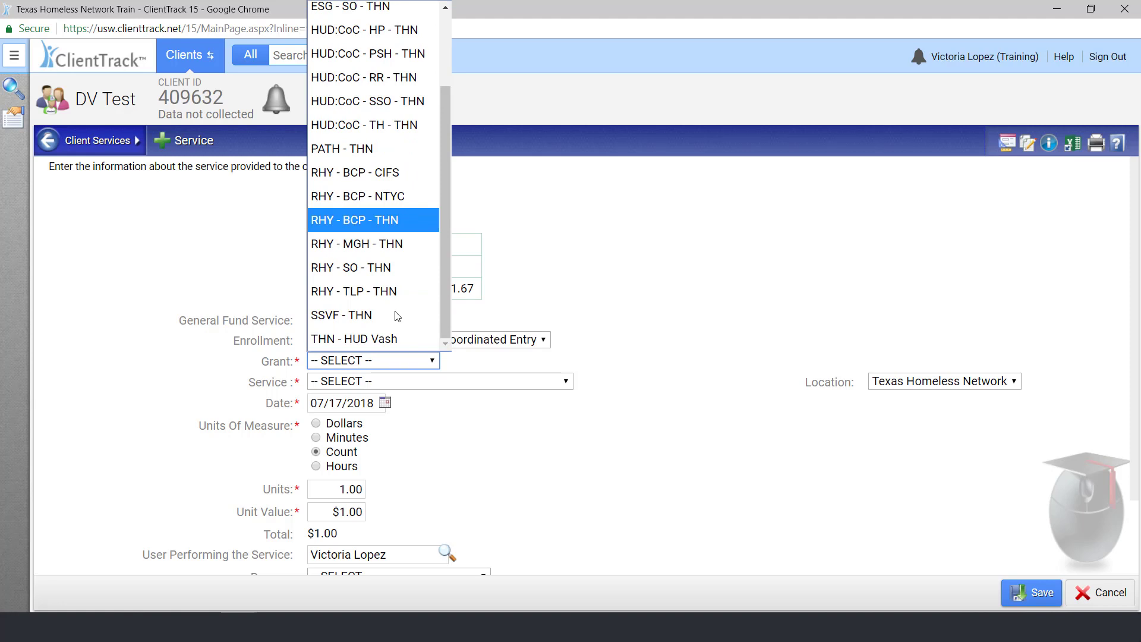
left_click(484, 327)
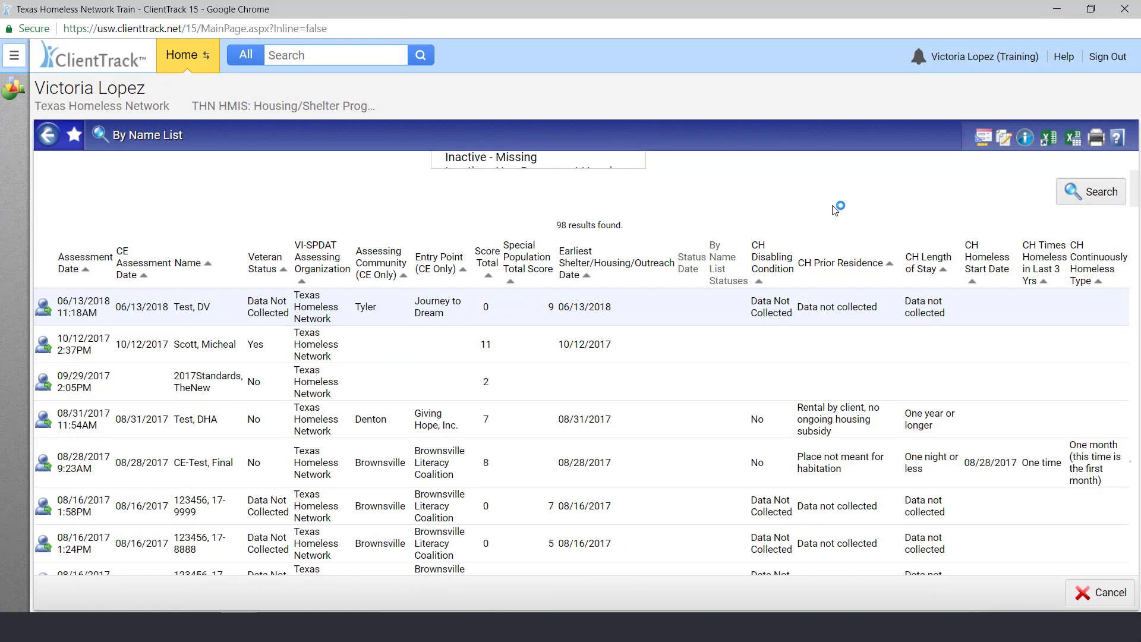
Export the By Name List results to Excel and examine the assessing community and entry point ID columns in the exported workbook.
left_click(1066, 138)
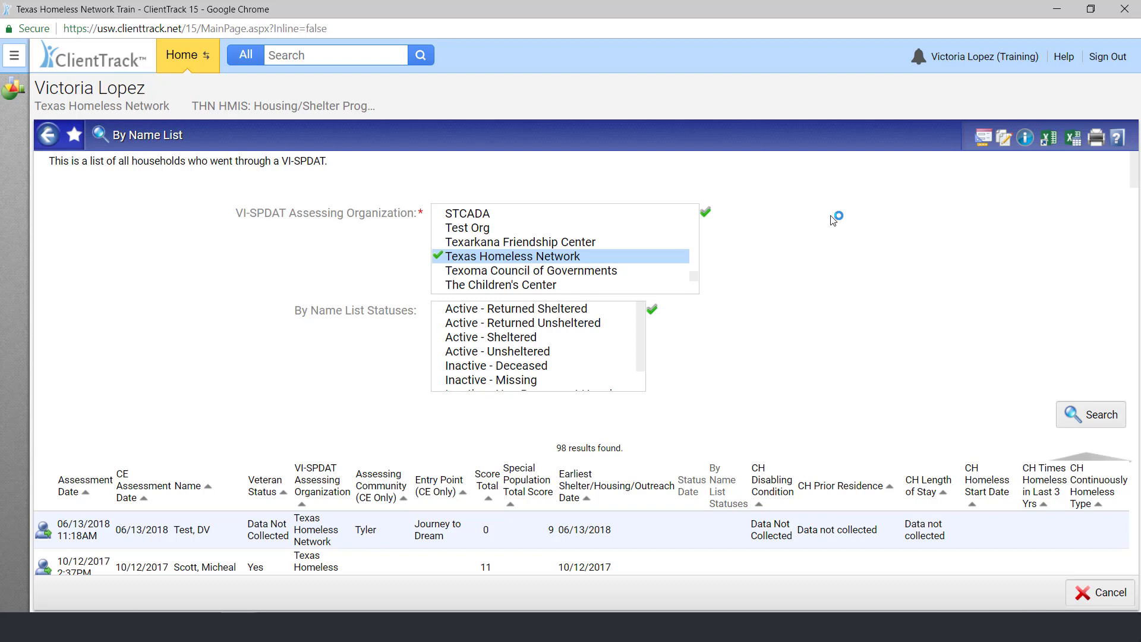
left_click(1073, 138)
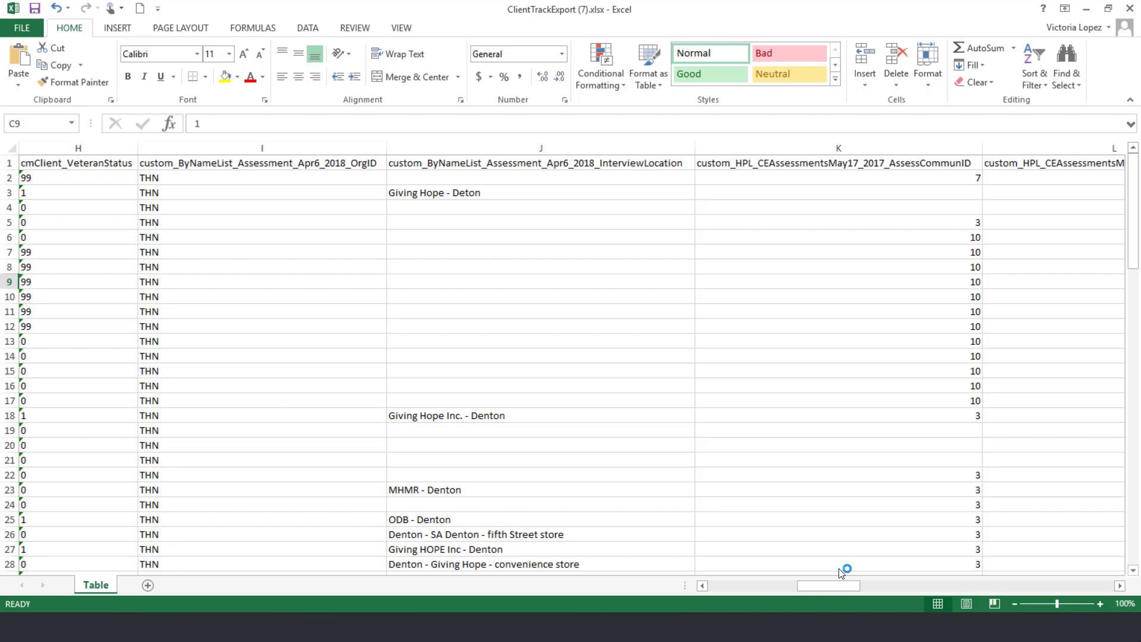
left_click(110, 250)
left_click(884, 295)
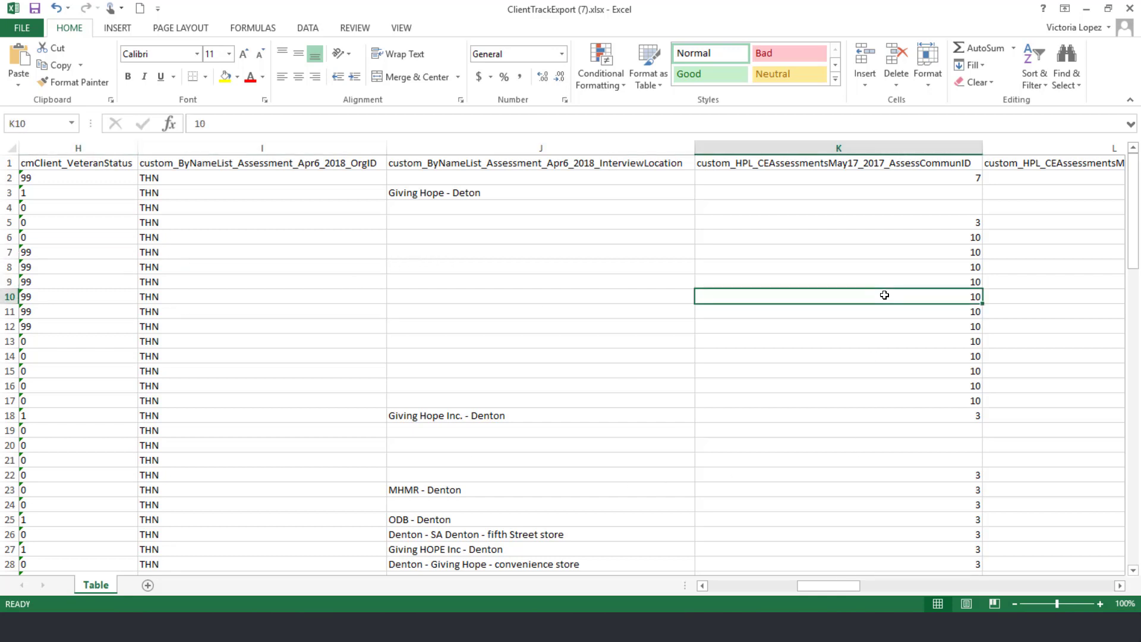
left_click(1071, 250)
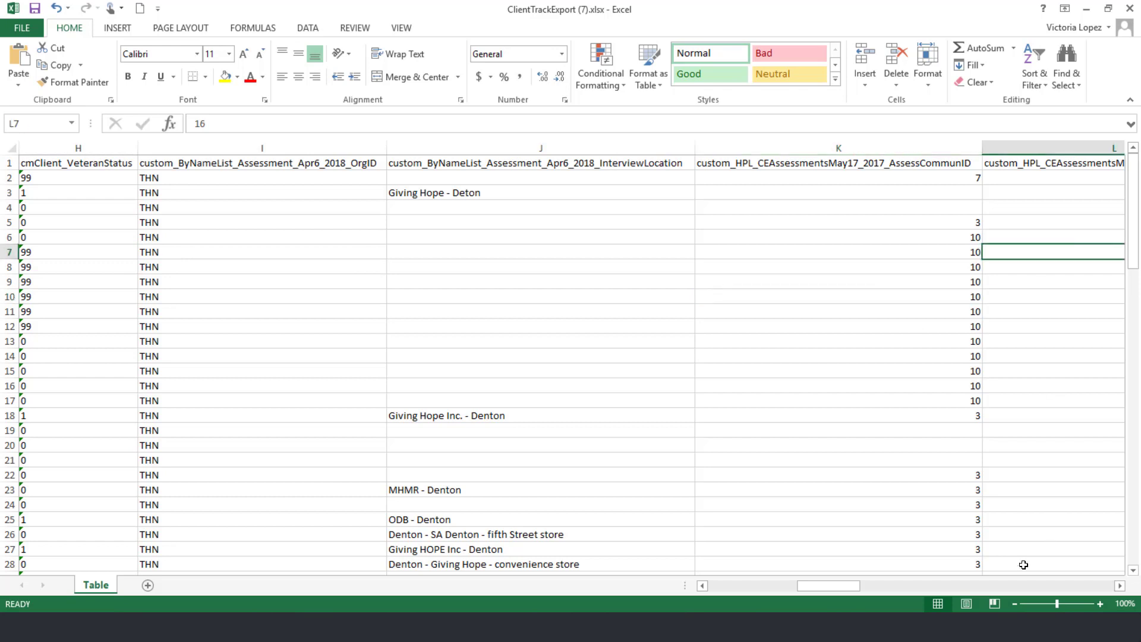
left_click_drag(847, 586, 872, 586)
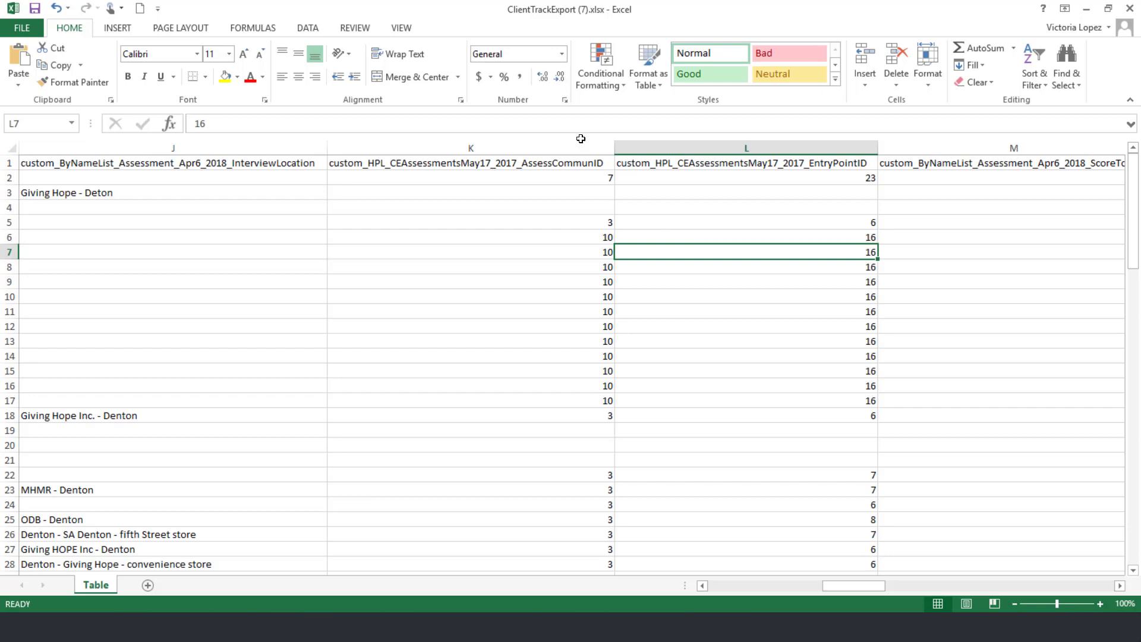
Turn on filtering for the exported table and view the filter values of the assessment type column.
left_click(320, 29)
left_click(382, 76)
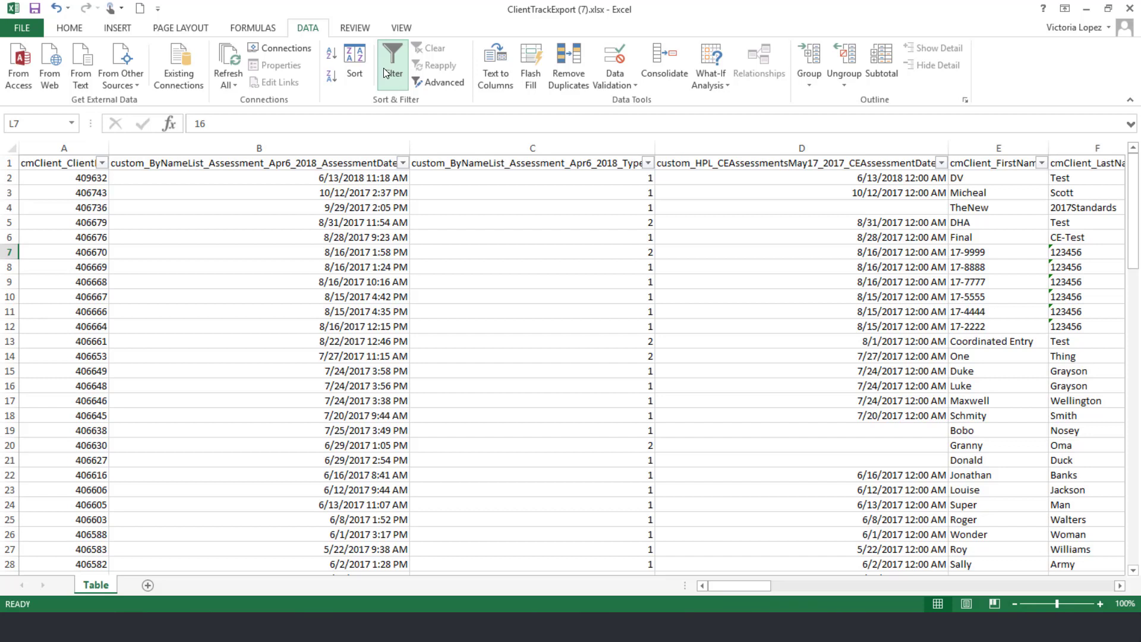
left_click(648, 163)
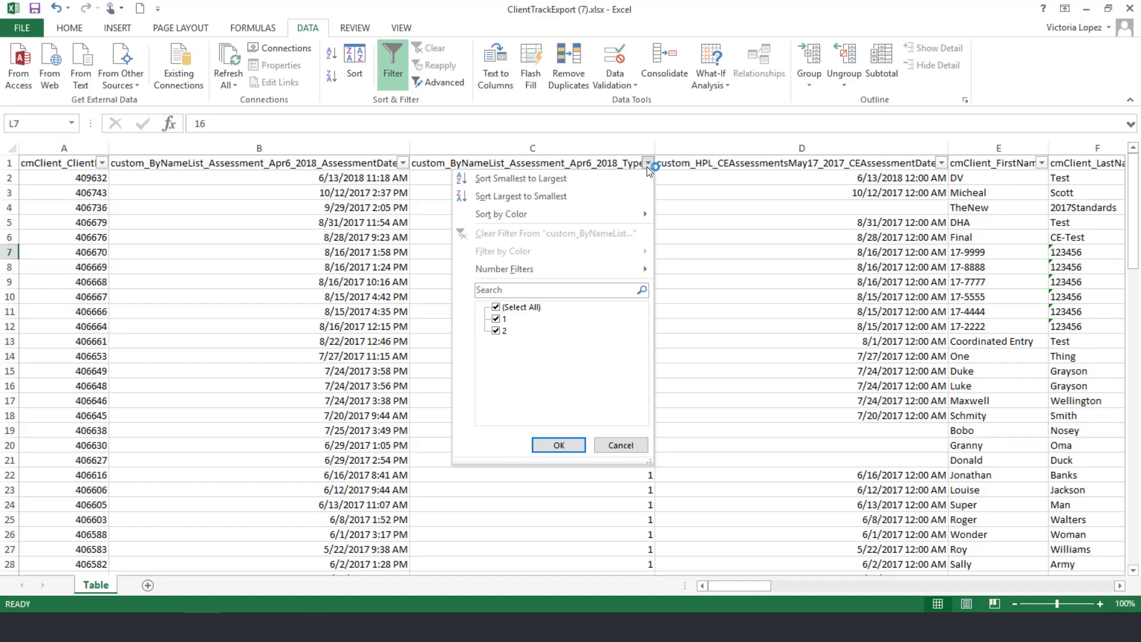
key("Escape")
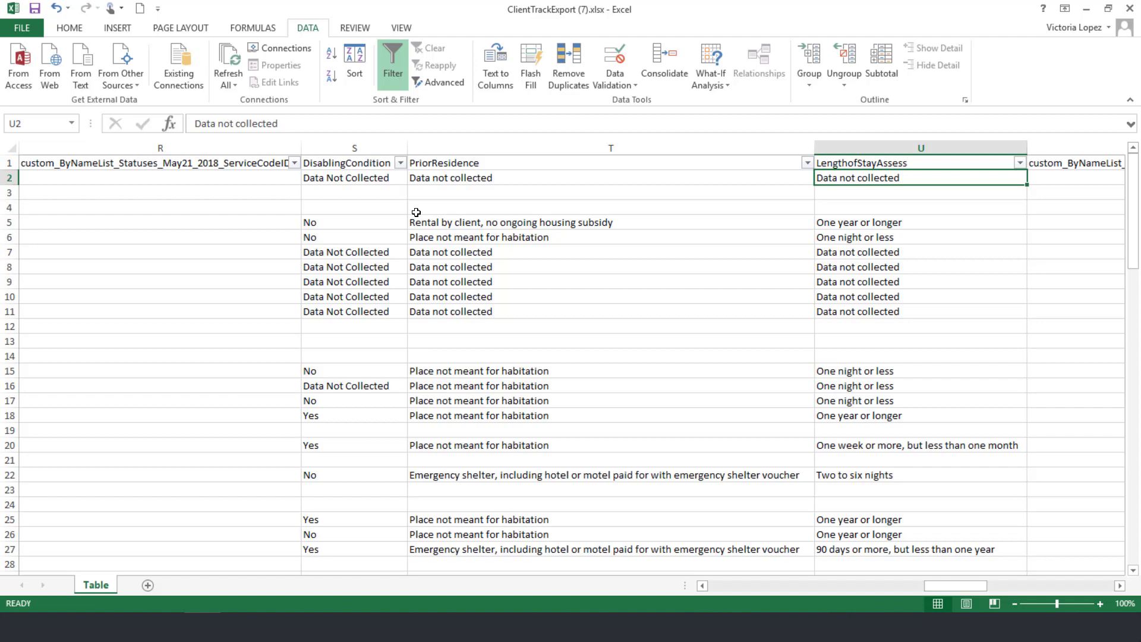
Filter the DisablingCondition column to show only Yes.
left_click(401, 163)
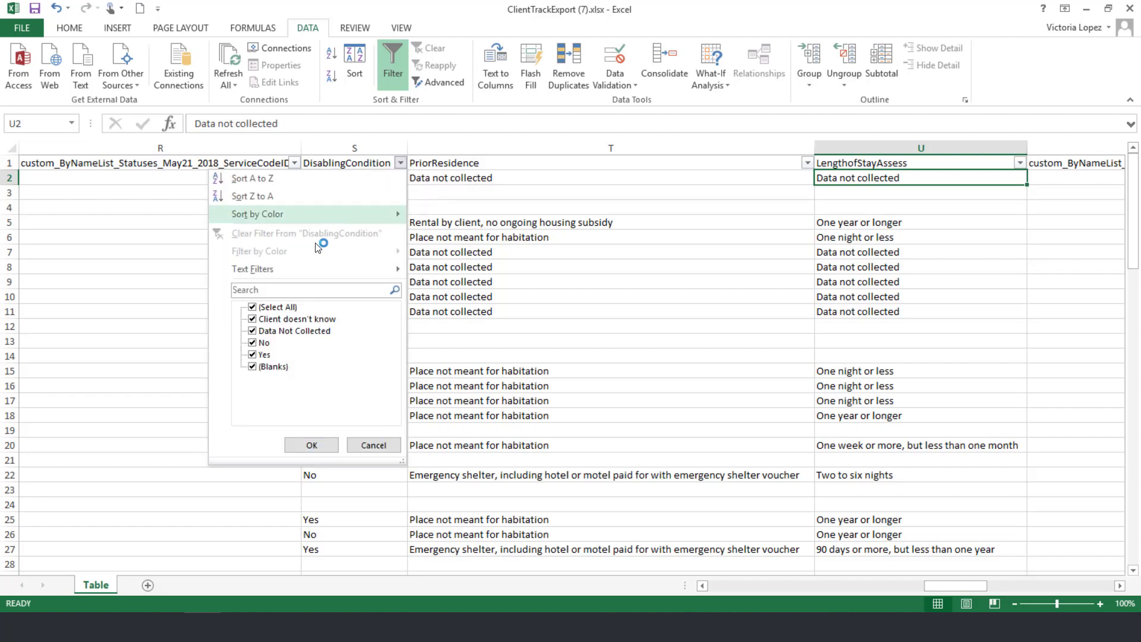
left_click(286, 308)
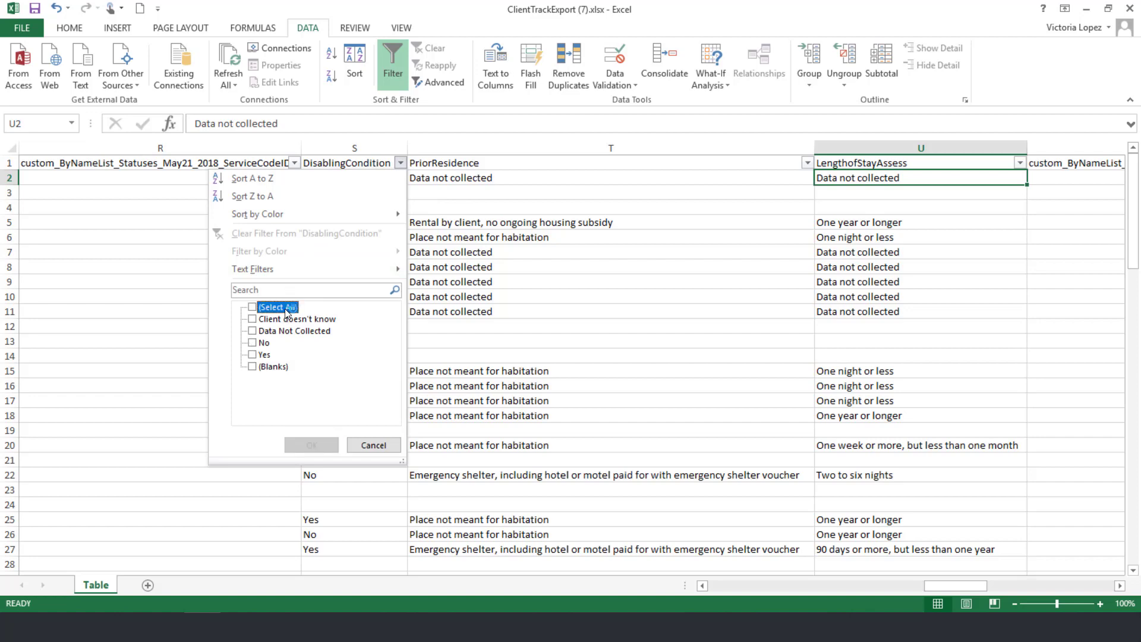
left_click(264, 355)
left_click(311, 450)
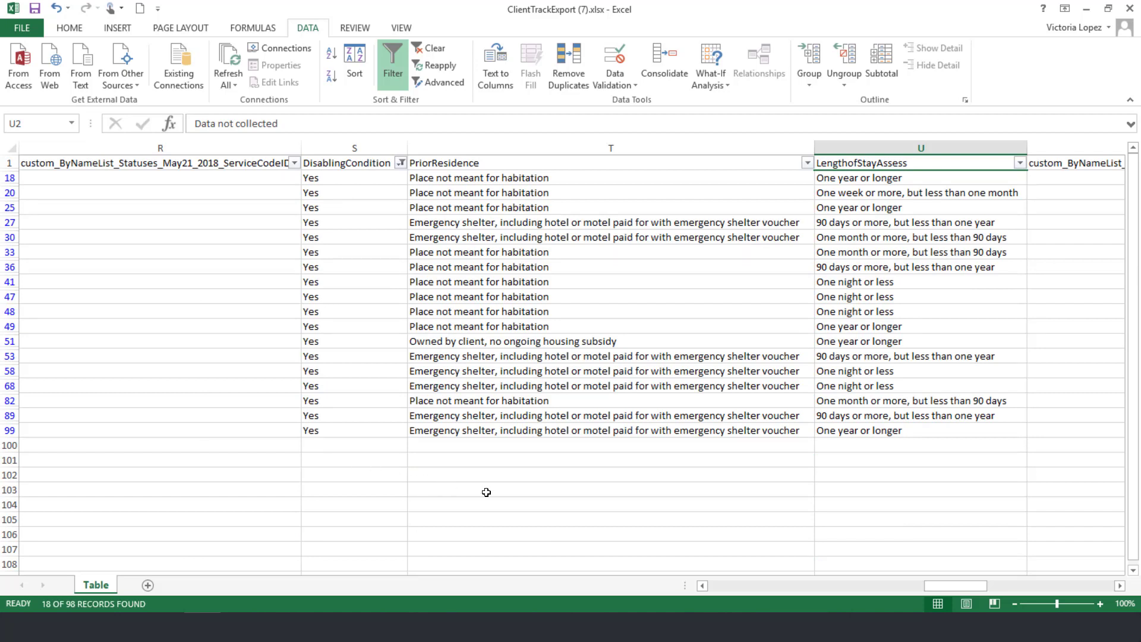
Filter the PriorResidence column to emergency shelter stays and Place not meant for habitation.
left_click(807, 164)
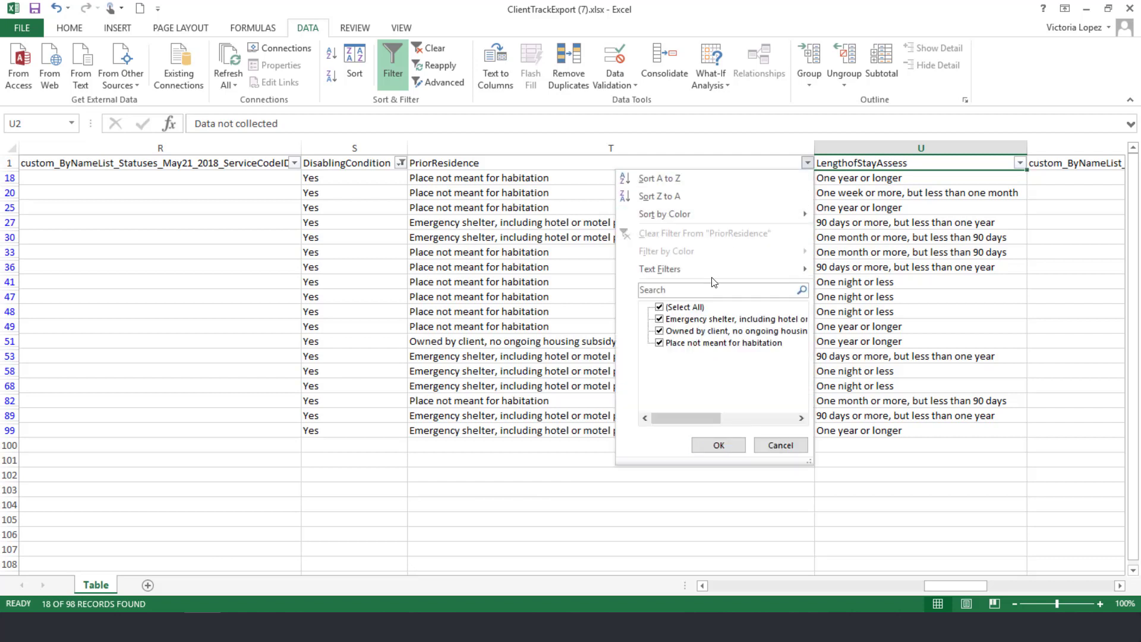
left_click(697, 307)
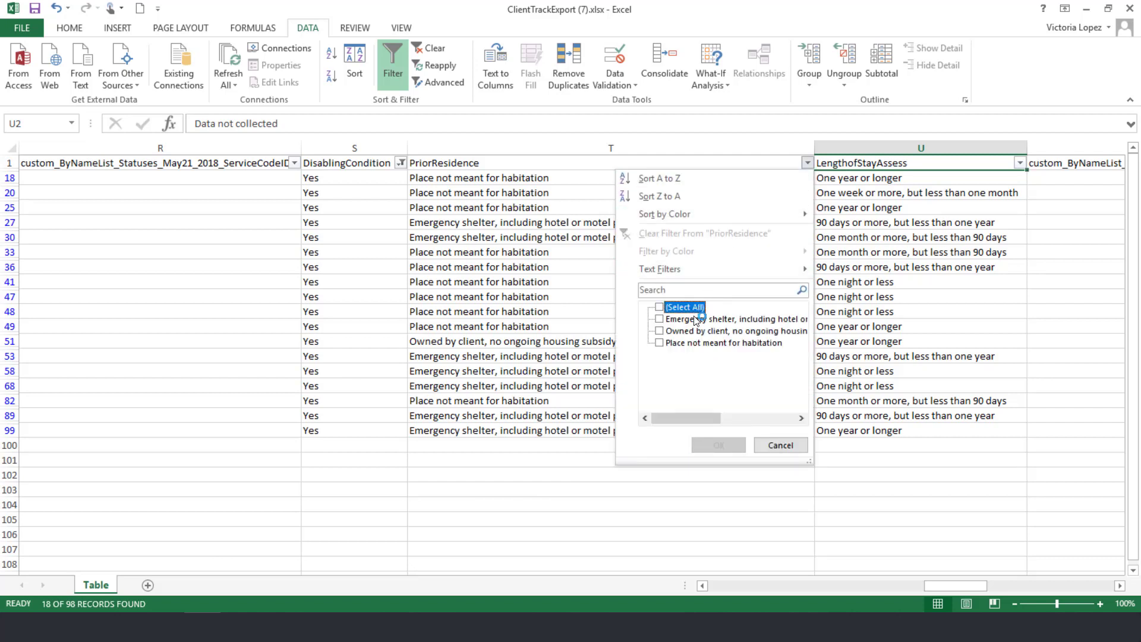
left_click(697, 320)
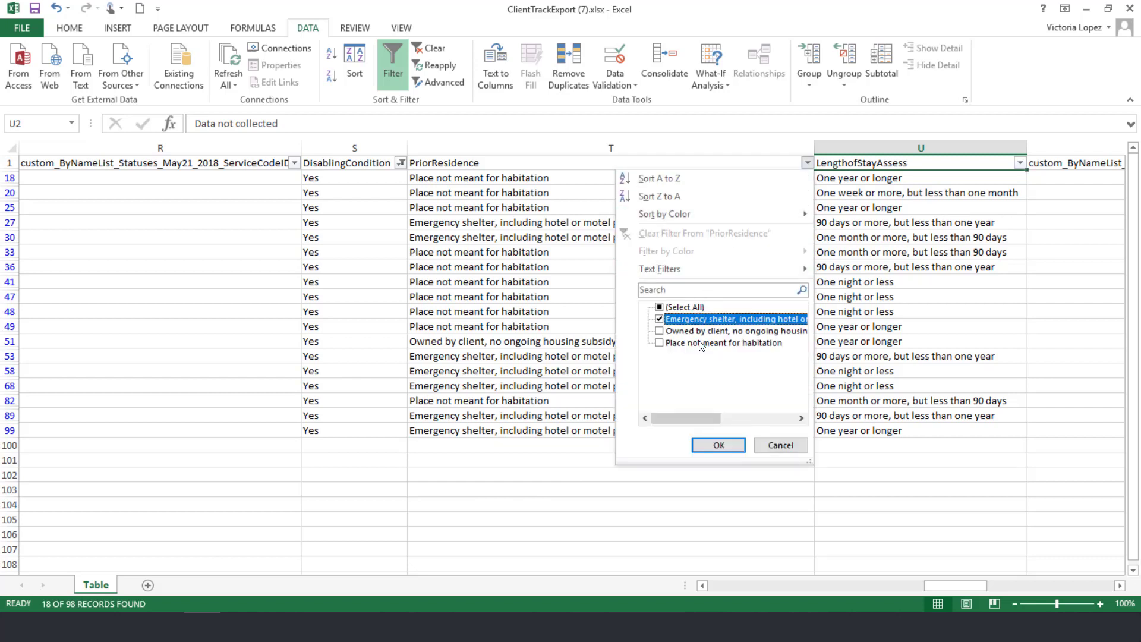
left_click(700, 344)
left_click(718, 445)
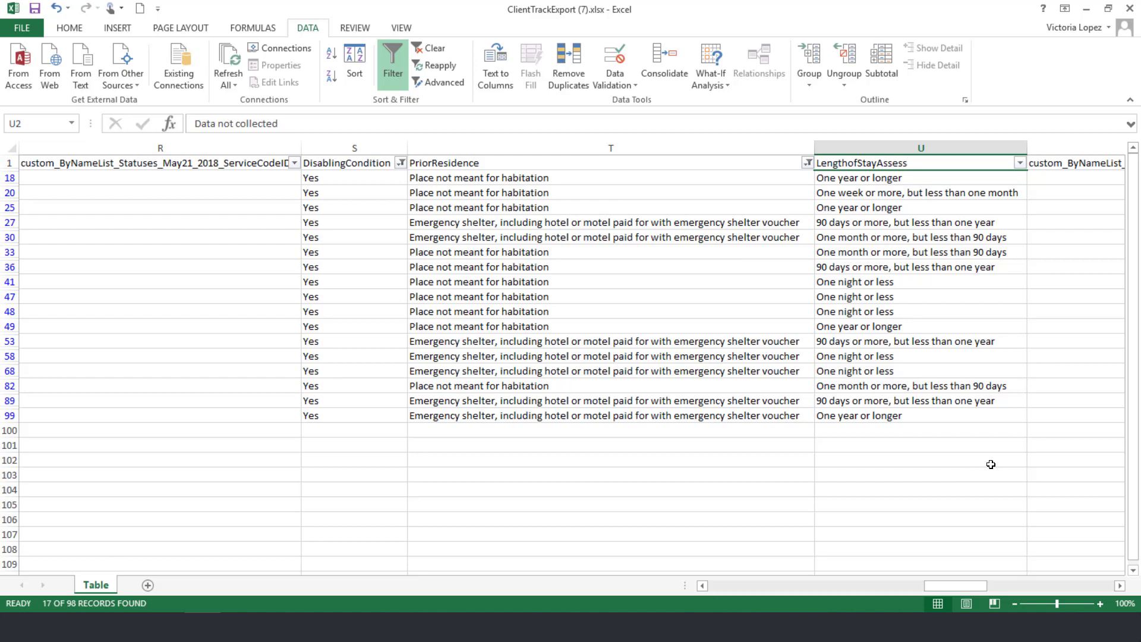
Filter the LengthofStayAssess column to show only One year or longer.
left_click(1020, 163)
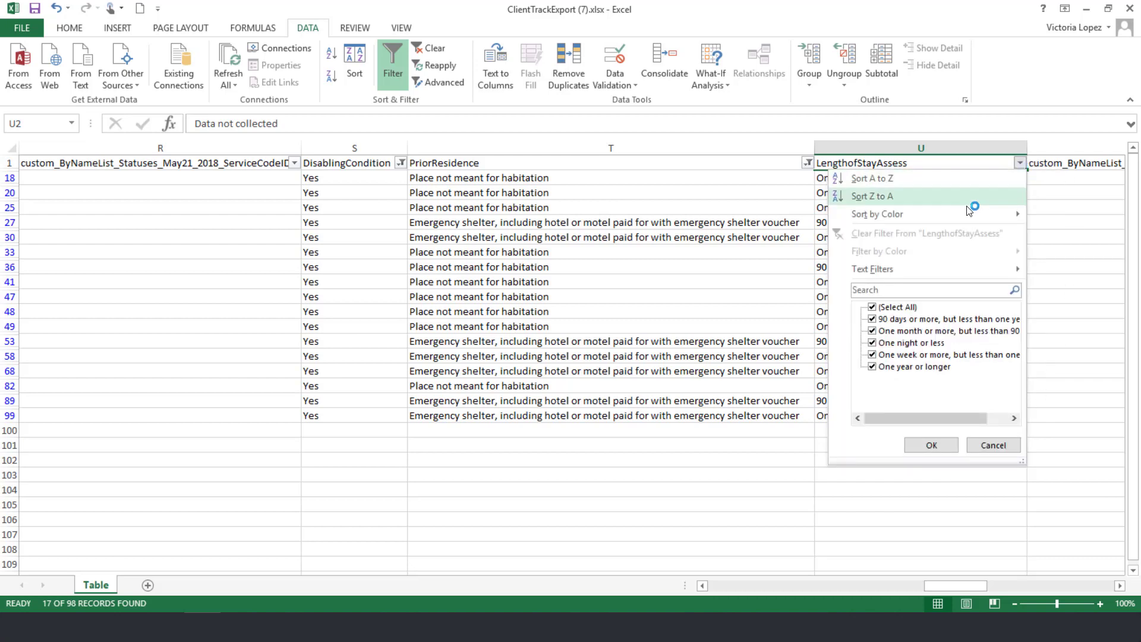
left_click(898, 307)
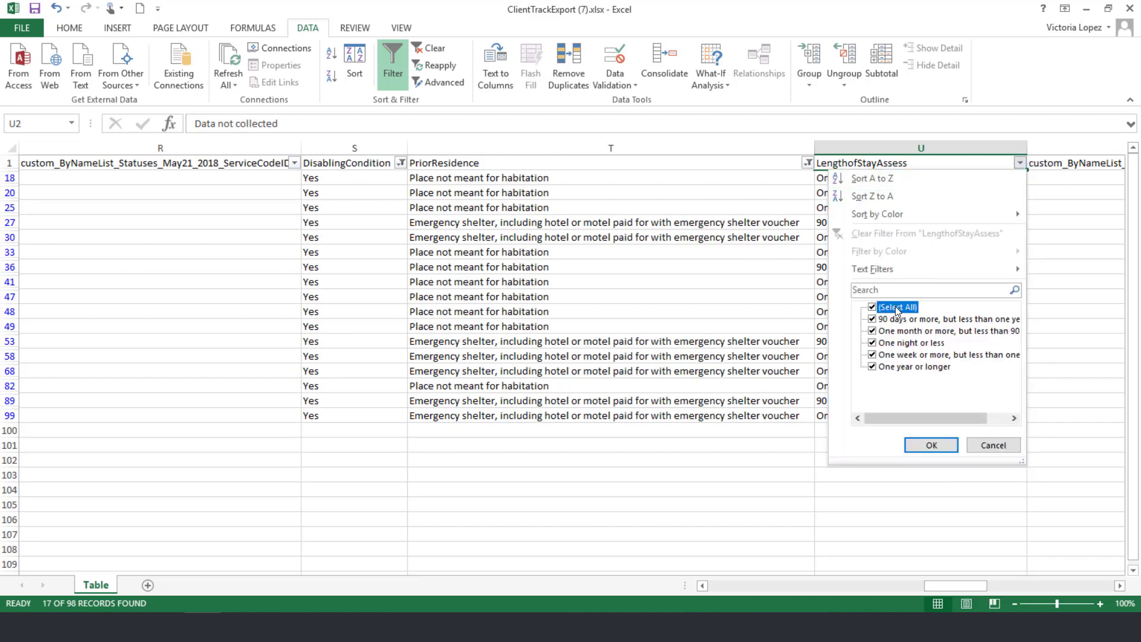
left_click(902, 367)
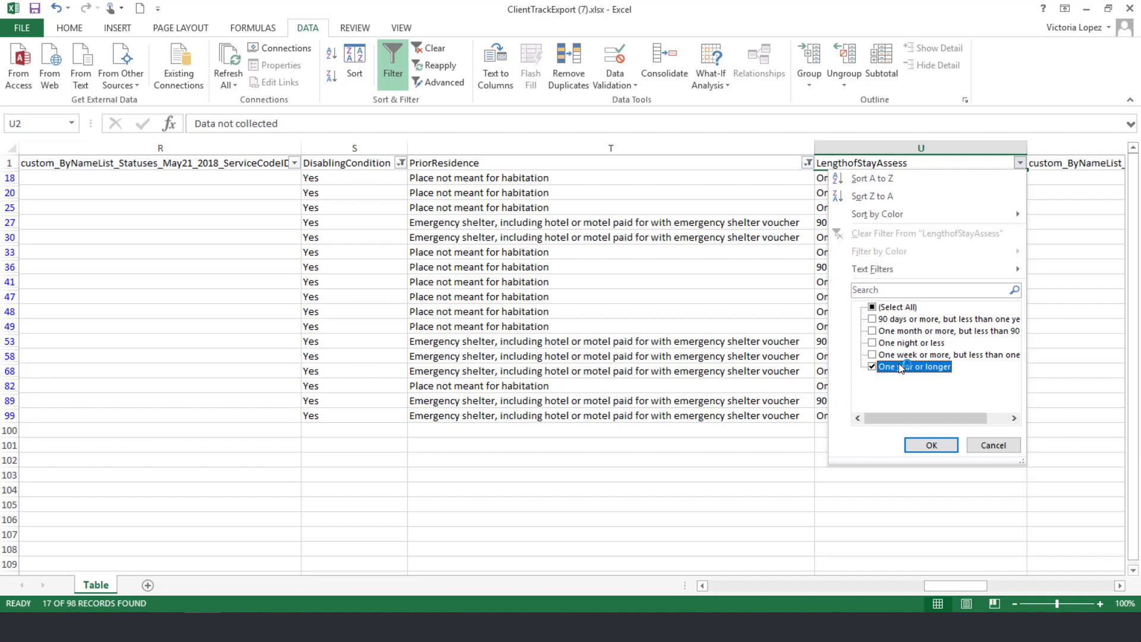
left_click(931, 445)
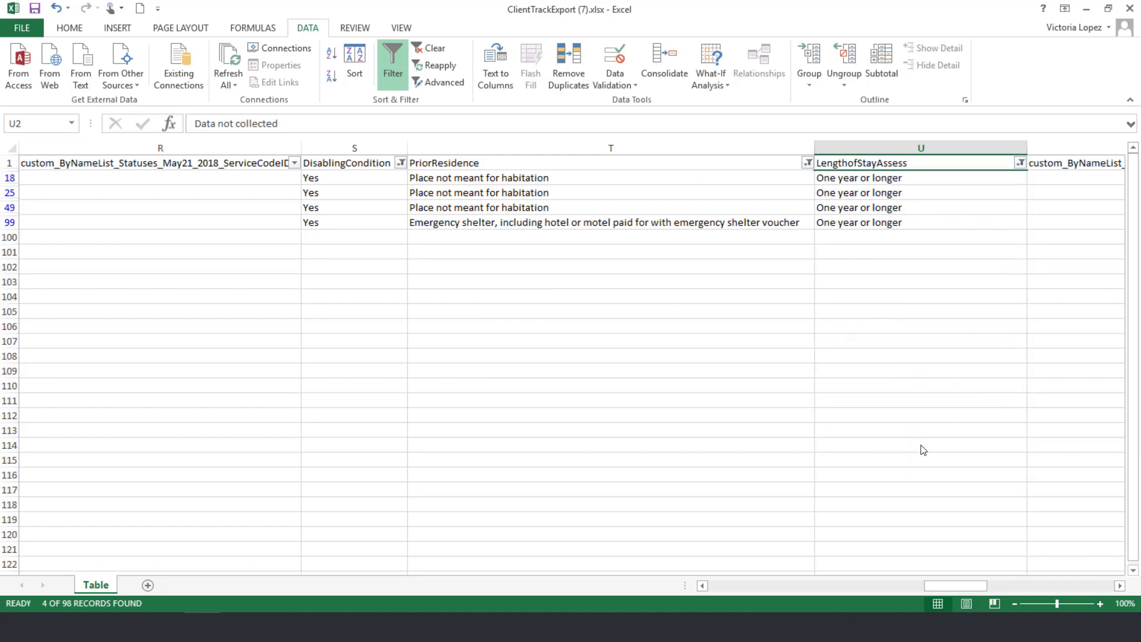